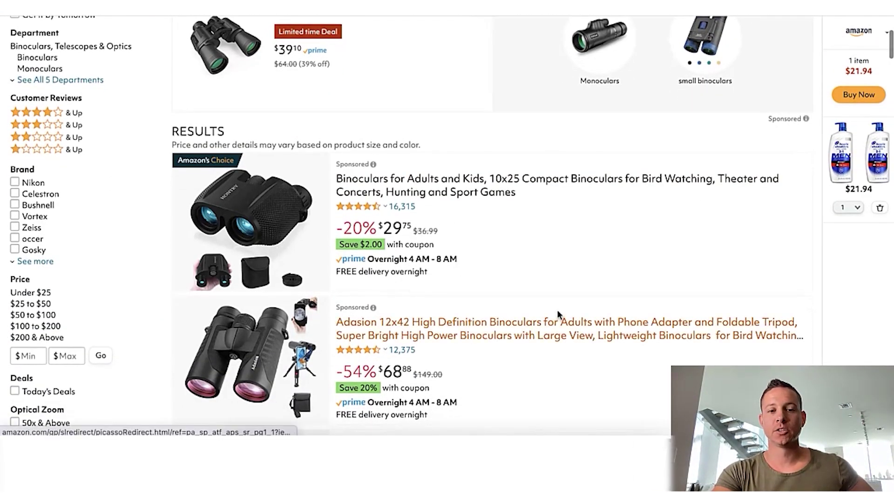
Examine the sponsored product listings, the "binoculars for bird watching" search phrase and its suggestions on Amazon.
scroll(563, 275, "down", 7)
scroll(562, 274, "up", 4)
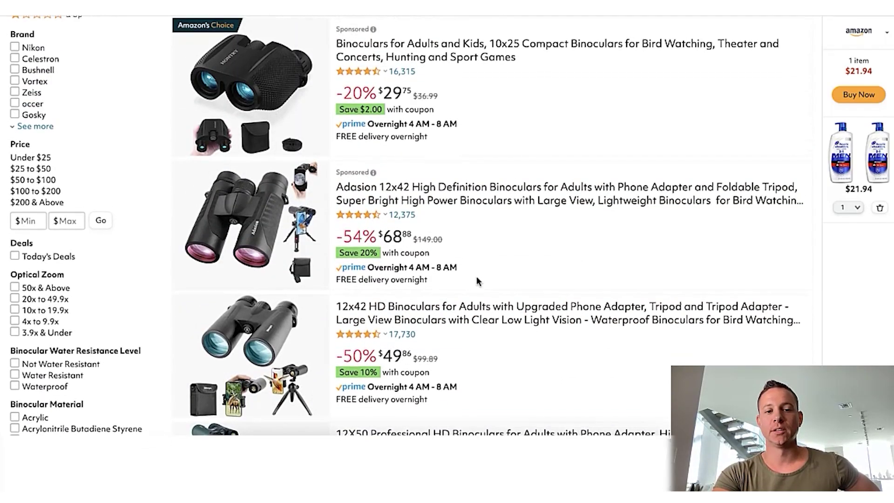
scroll(434, 262, "down", 1)
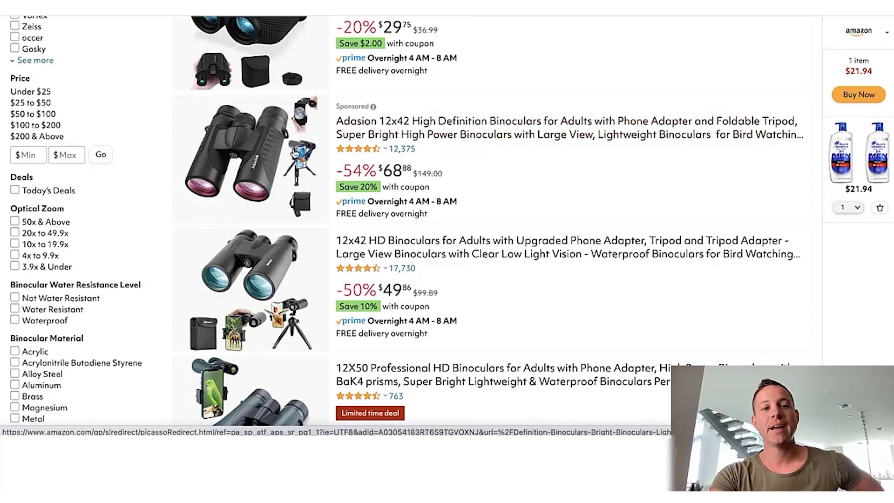
left_click(346, 109)
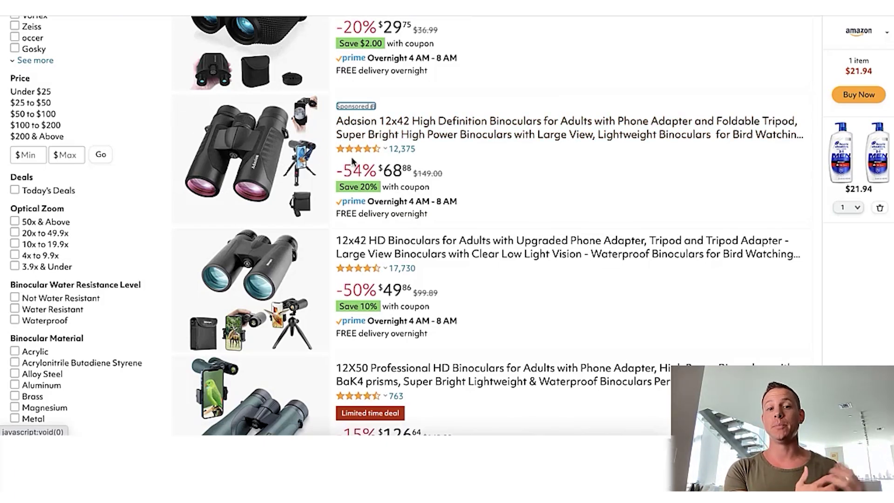
scroll(351, 157, "up", 1)
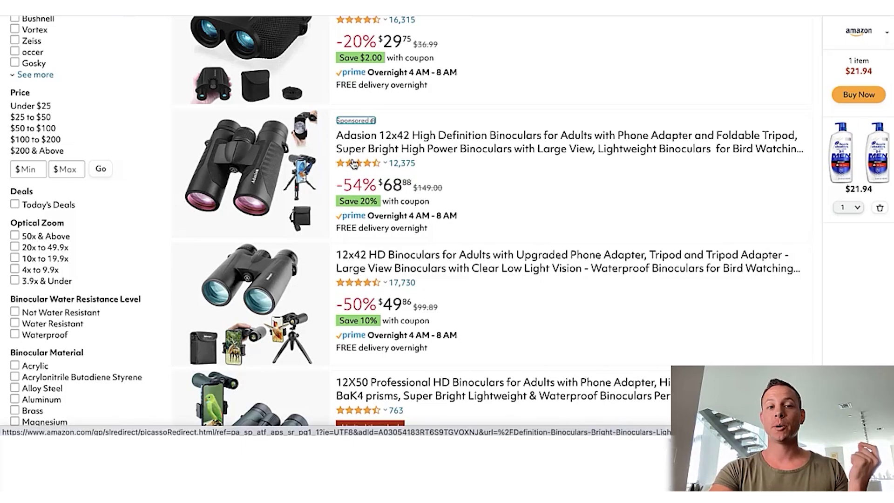
scroll(351, 157, "up", 10)
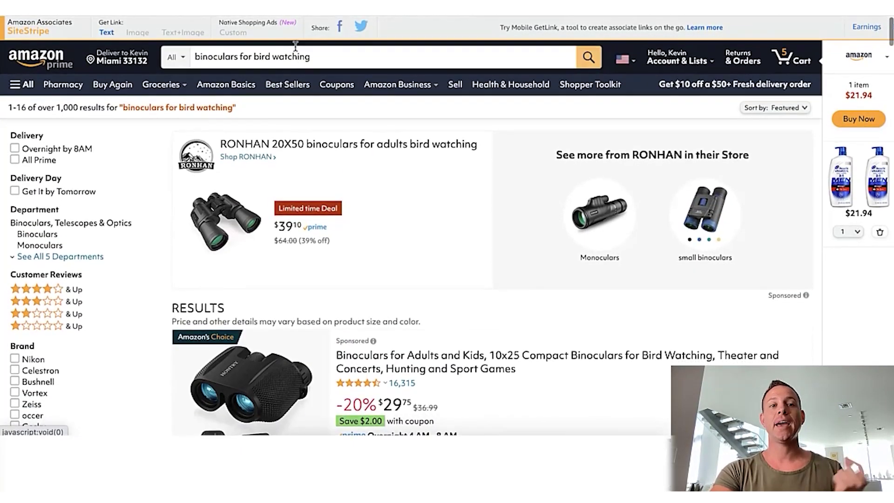
left_click_drag(311, 56, 197, 58)
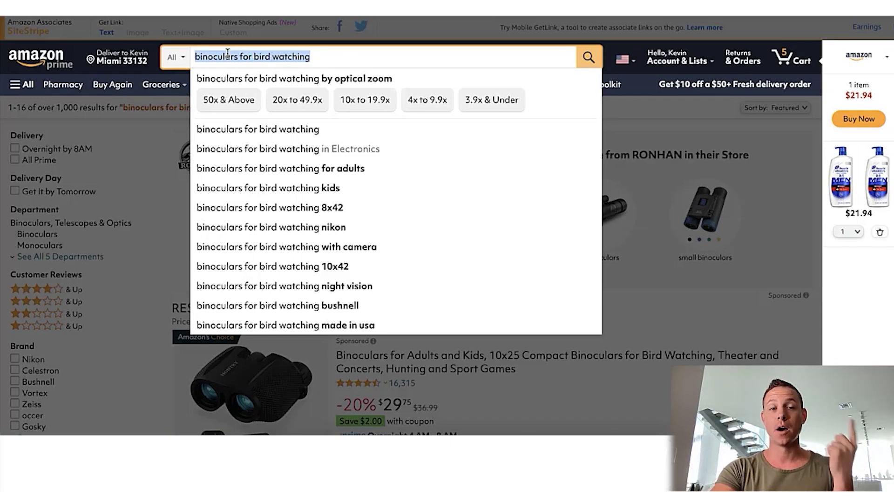
left_click(322, 57)
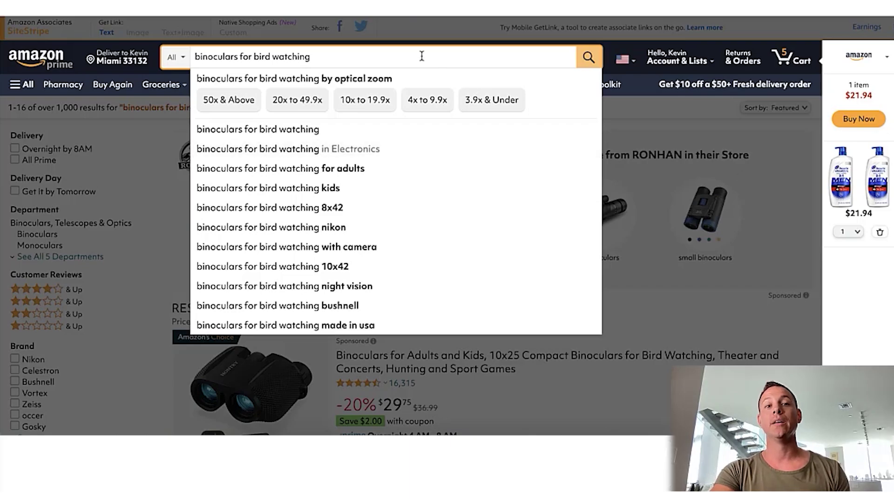
left_click(688, 308)
scroll(594, 282, "down", 5)
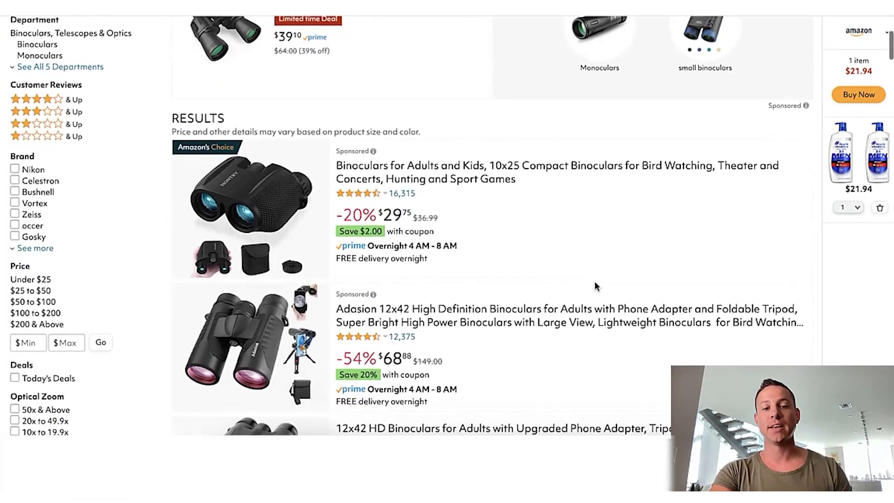
mouse_move(383, 311)
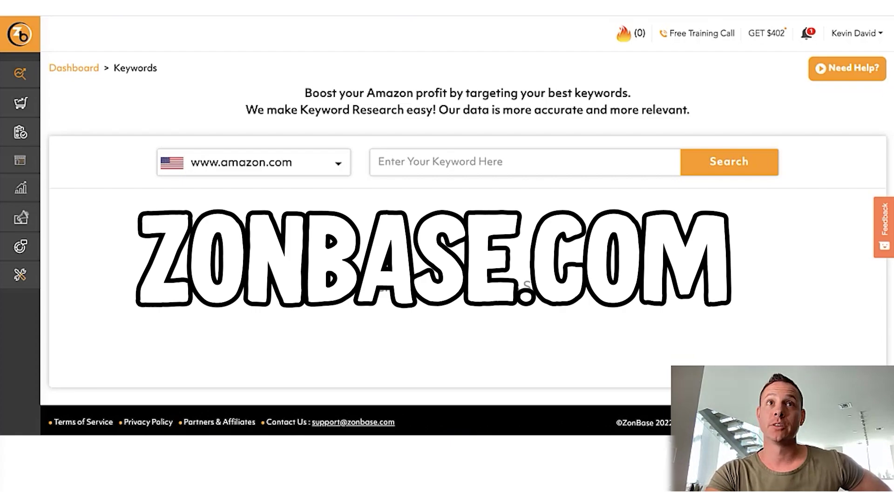
left_click(432, 166)
type("binoculars for bird watching")
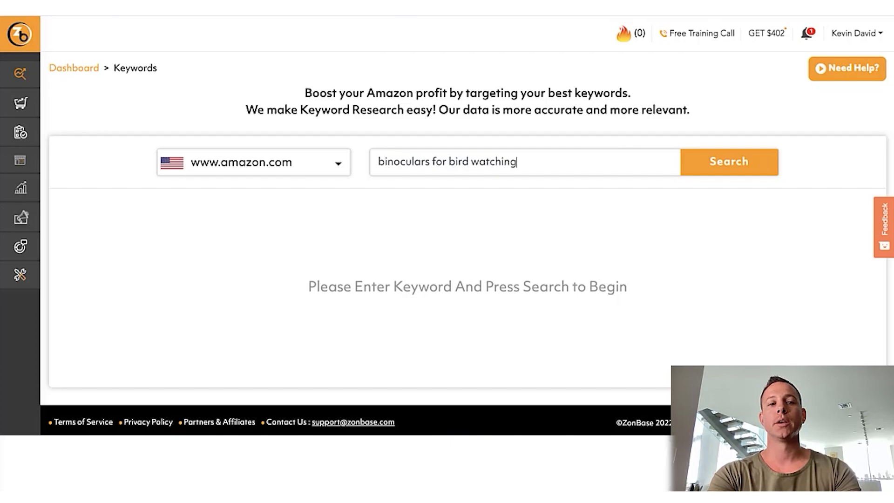
mouse_move(47, 138)
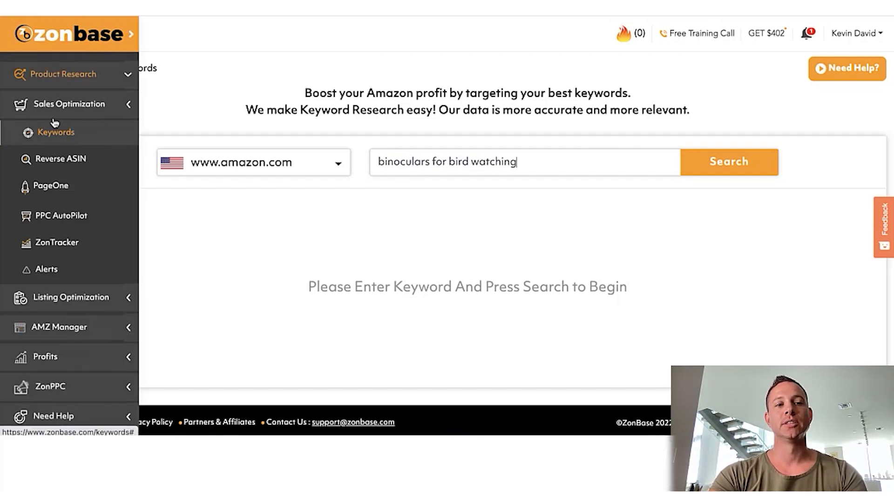
left_click(713, 173)
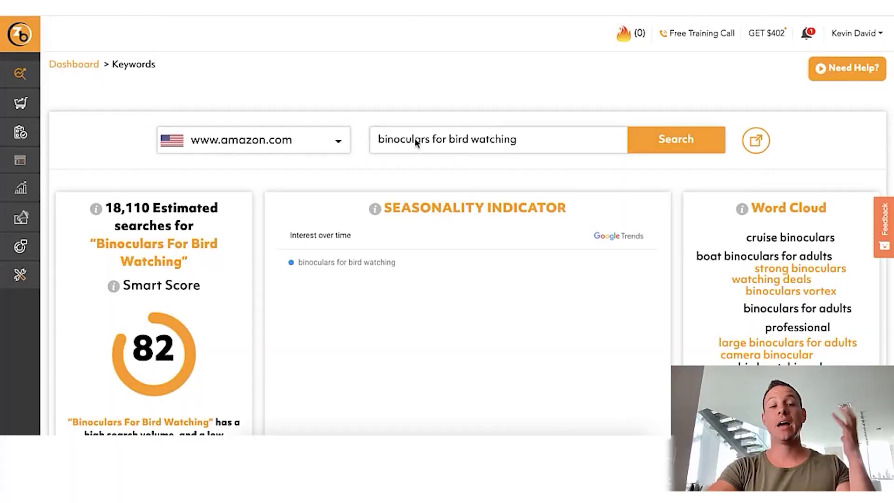
Examine the keyword's Smart Score, the word cloud and the related keywords with their estimated monthly search volumes.
scroll(229, 199, "down", 3)
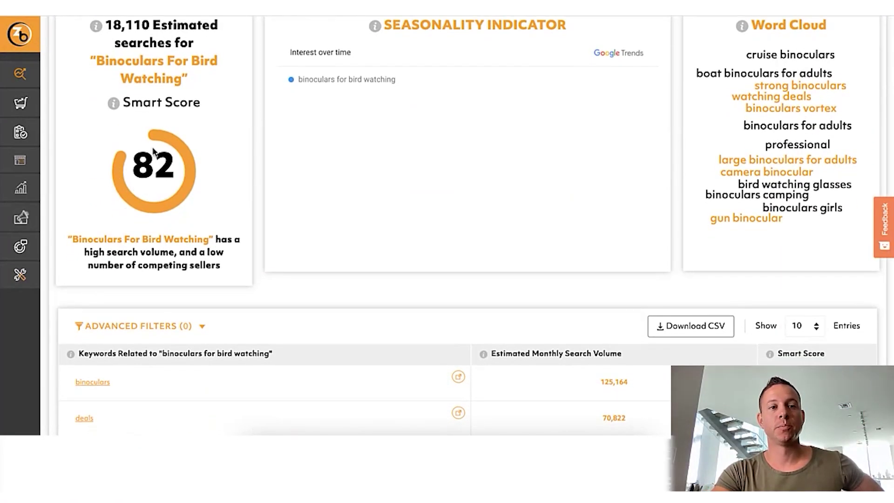
scroll(186, 186, "up", 1)
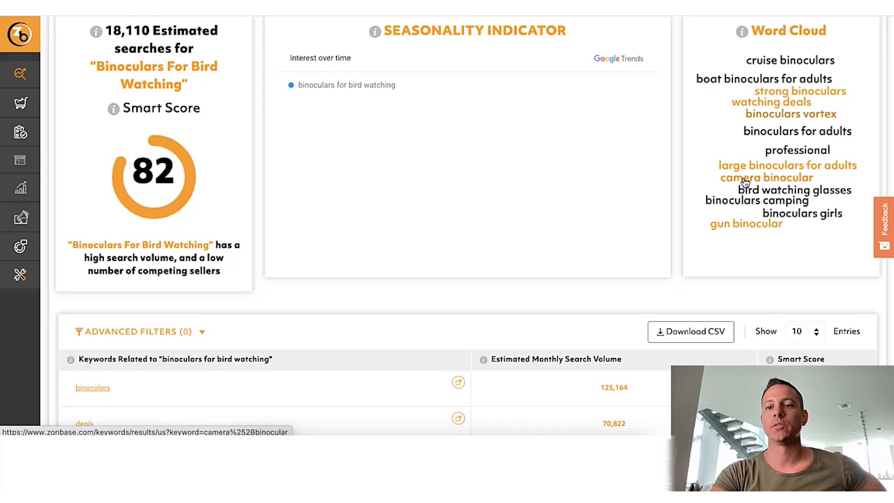
scroll(798, 180, "down", 3)
scroll(791, 80, "down", 5)
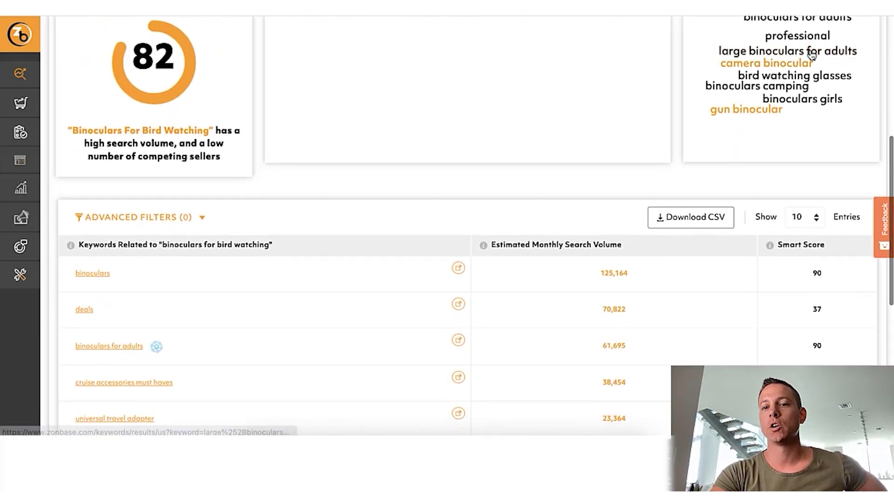
scroll(266, 113, "up", 1)
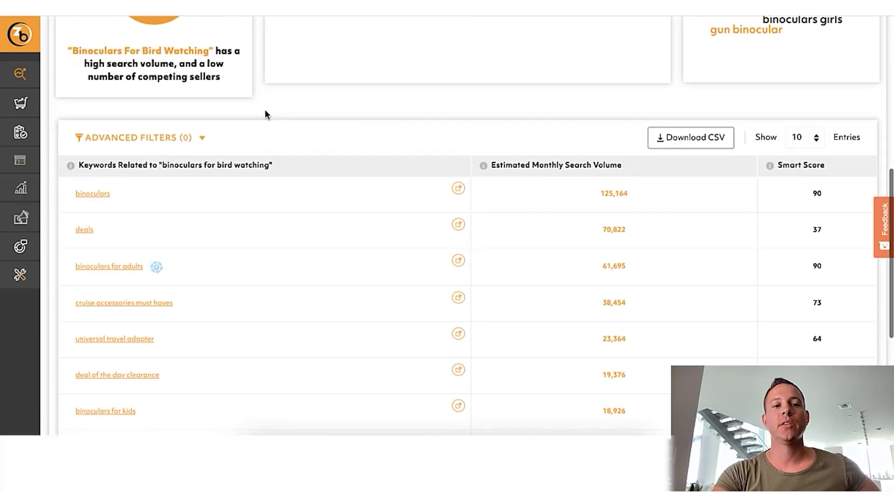
scroll(194, 168, "down", 3)
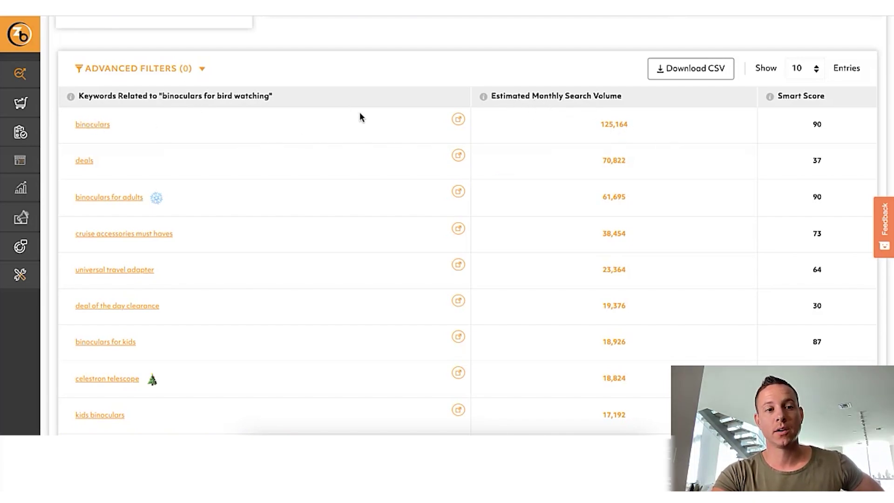
scroll(360, 117, "down", 2)
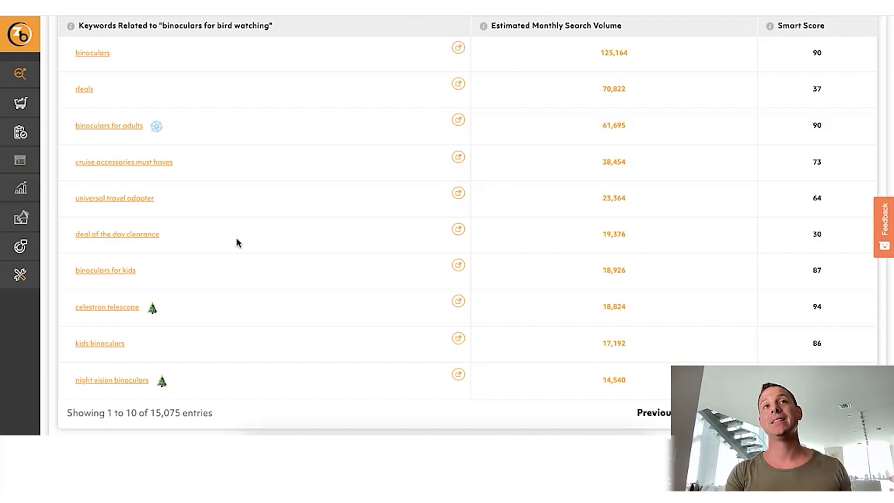
scroll(197, 168, "down", 1)
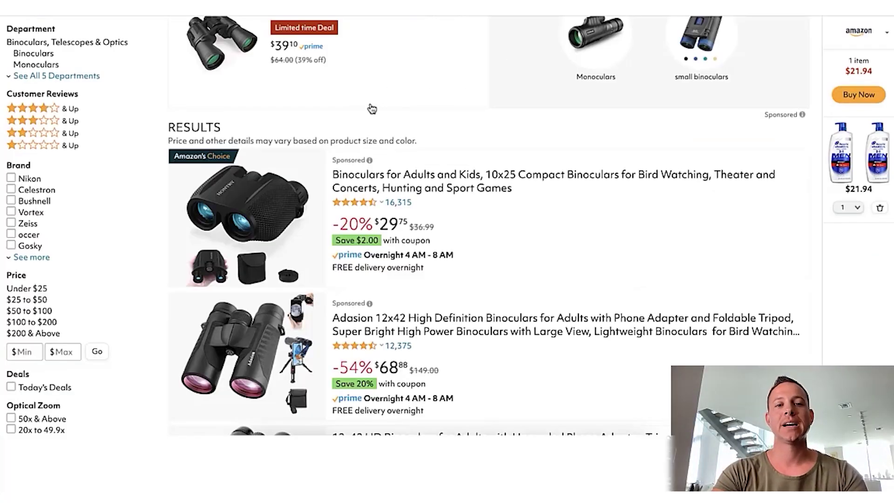
Switch to the Amazon results and open the product page of the 12x42 HD Binoculars with Upgraded Phone Adapter.
scroll(372, 108, "up", 4)
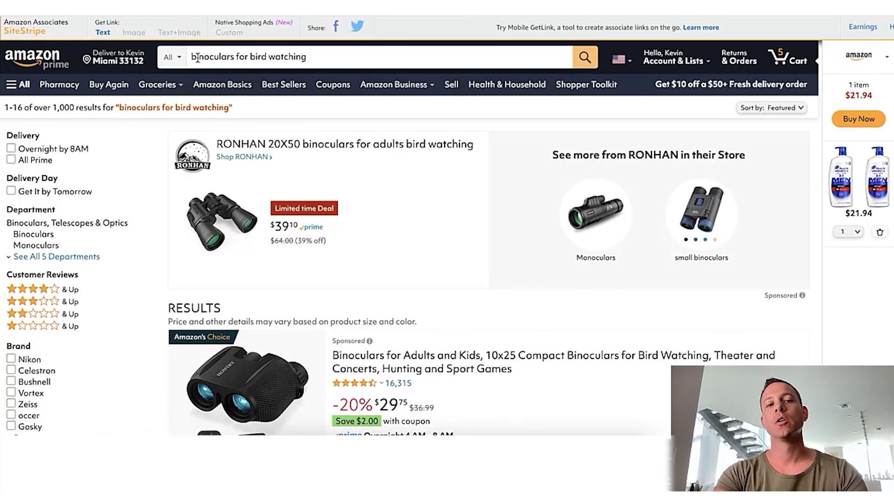
scroll(402, 98, "down", 3)
left_click_drag(376, 184, 260, 354)
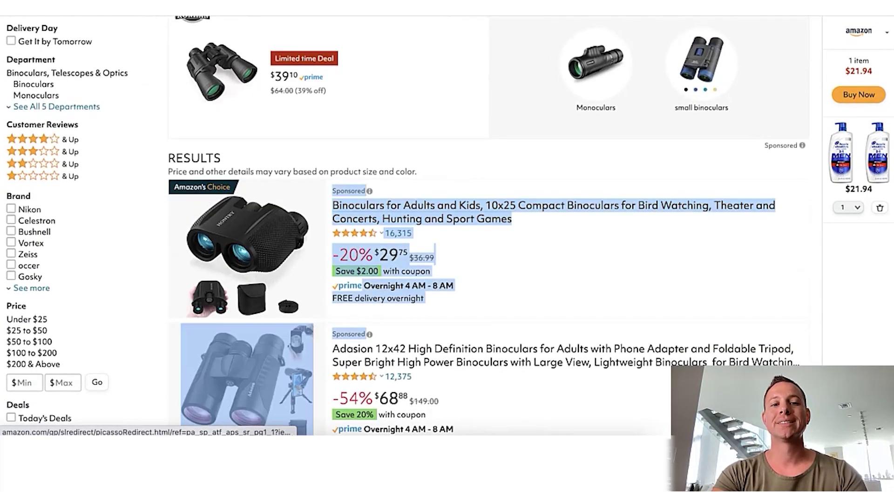
scroll(529, 280, "down", 3)
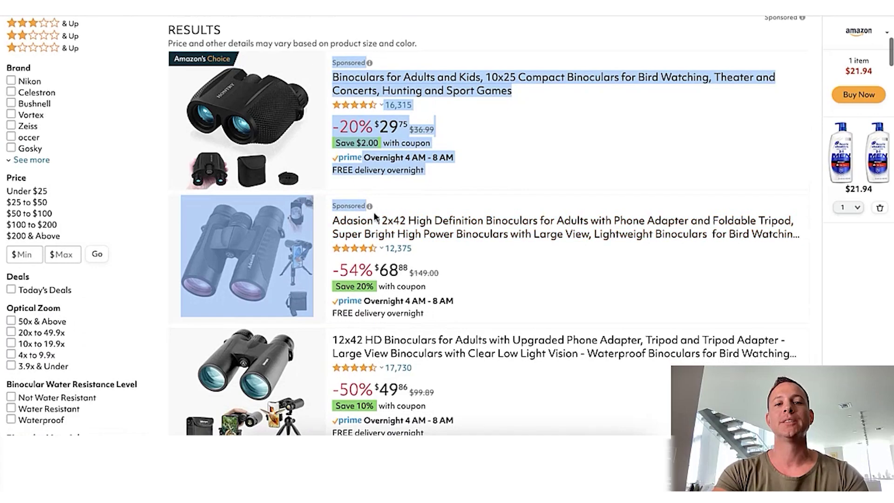
left_click(836, 279)
scroll(622, 255, "down", 5)
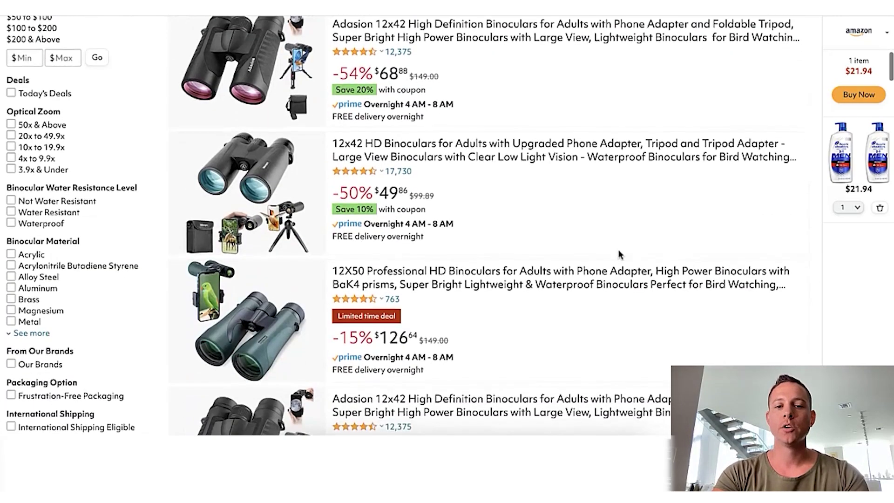
left_click(489, 80)
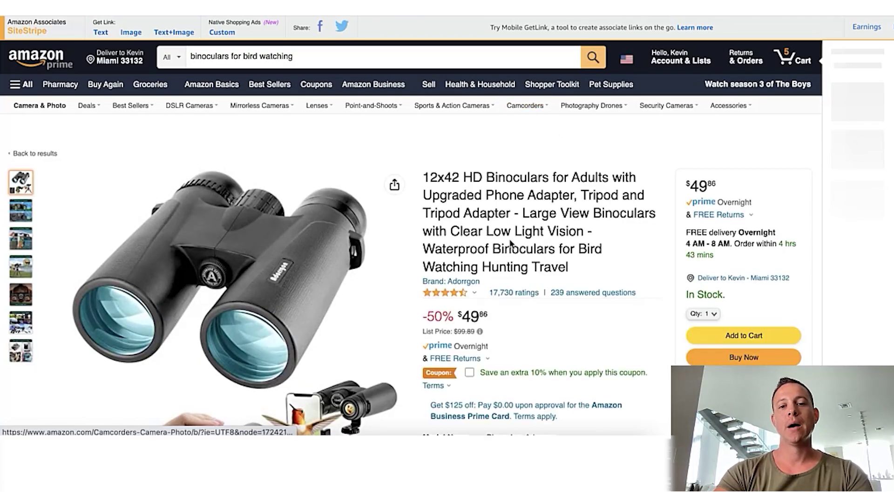
Return to the Amazon search results and view the leading sponsored binocular listings.
key("alt+Left")
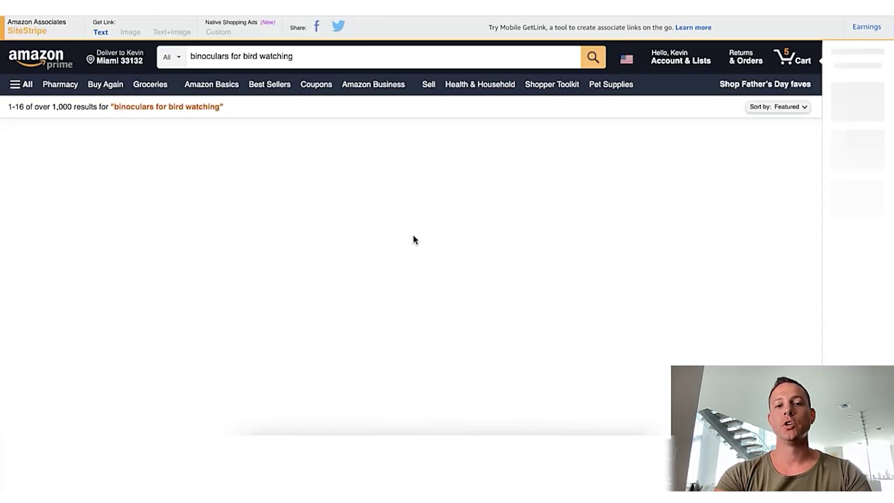
scroll(405, 256, "down", 10)
scroll(400, 147, "up", 3)
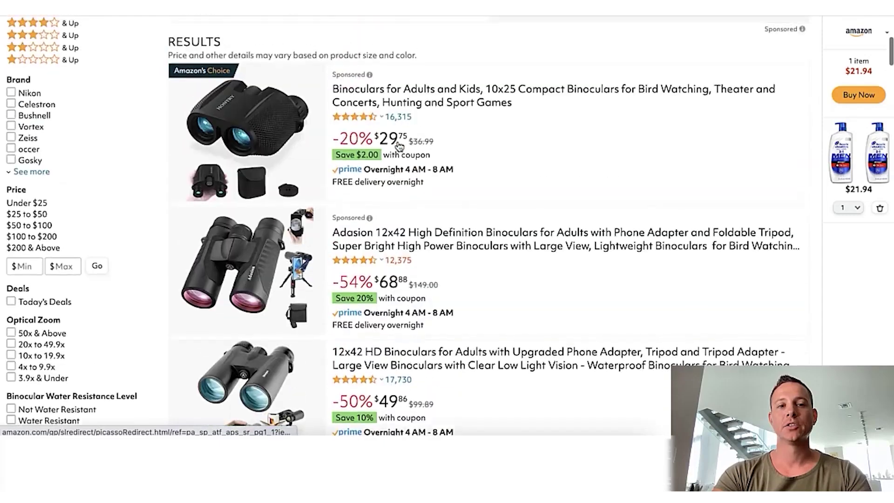
Try a Reverse ASIN search in ZonBase with the URL of the Amazon search results page.
left_click(354, 76)
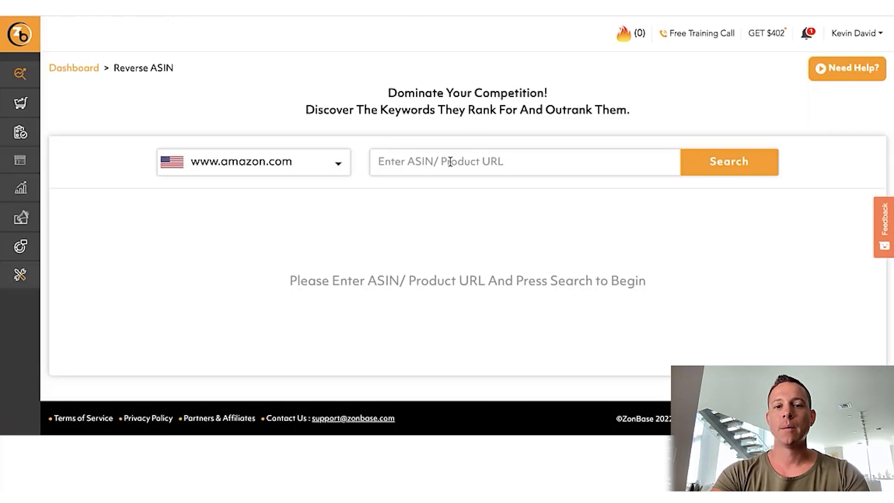
left_click(451, 161)
key("ctrl+v")
left_click(691, 166)
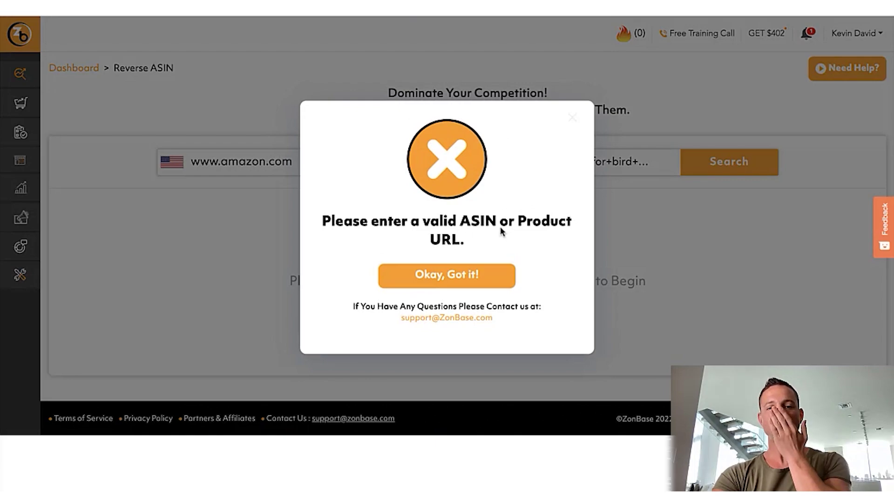
left_click(464, 283)
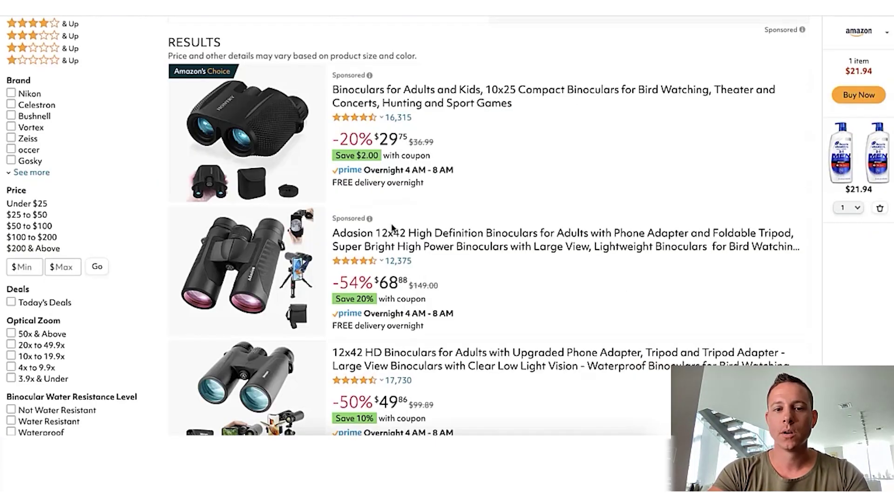
Run ZonBase's Reverse ASIN search with the Amazon product URL of the 12x42 HD Binoculars with Upgraded Phone Adapter instead.
scroll(395, 242, "down", 3)
left_click(395, 242)
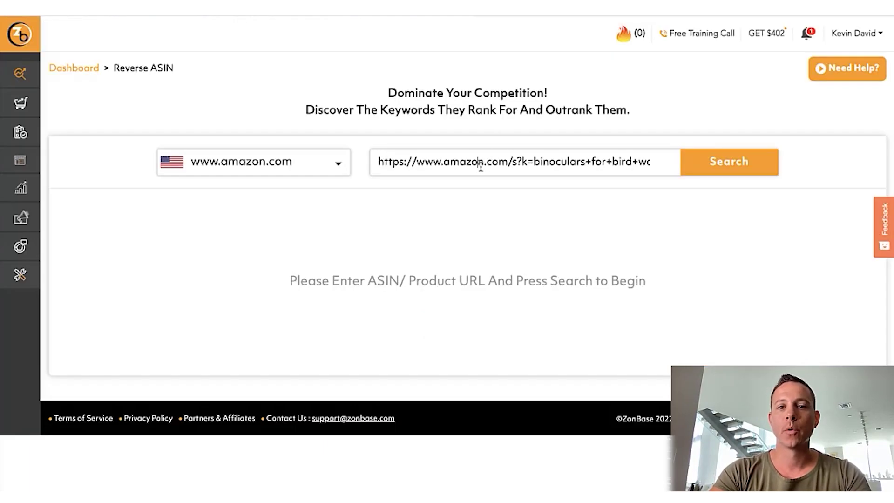
triple_click(481, 166)
key("ctrl+v")
left_click(729, 162)
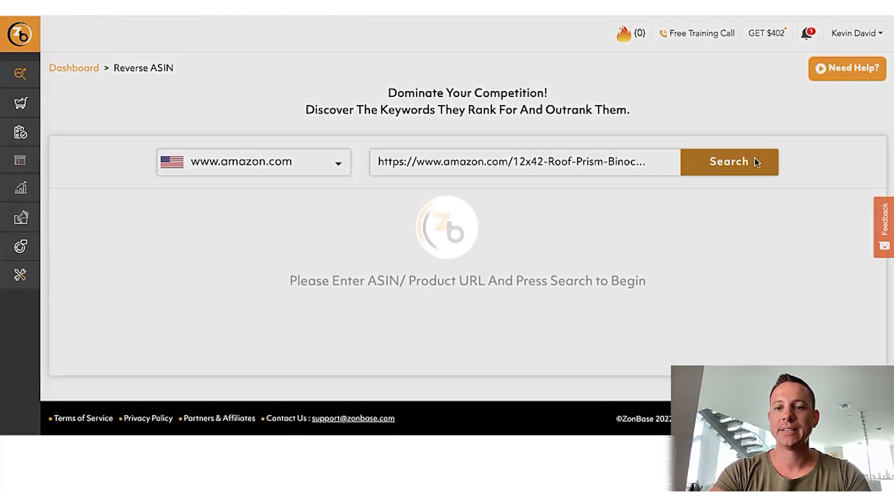
left_click(467, 354)
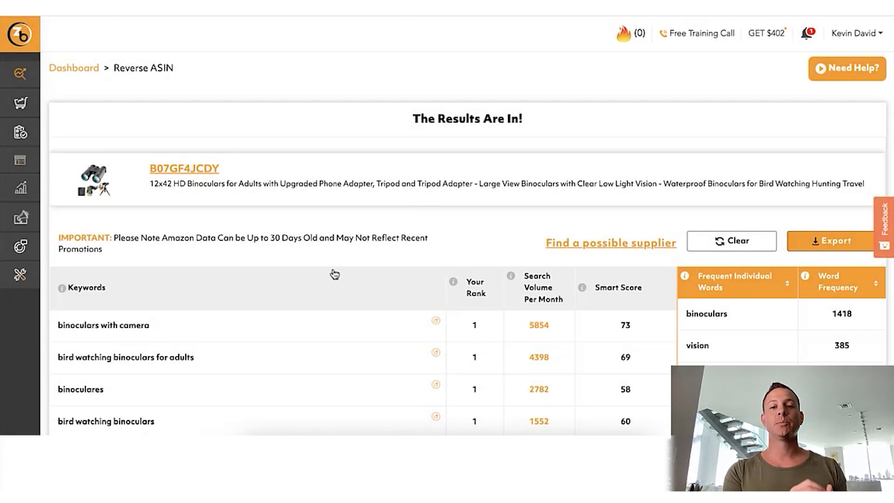
Examine the keywords the binoculars rank for, with their rank, monthly search volume and Smart Score.
scroll(264, 188, "down", 4)
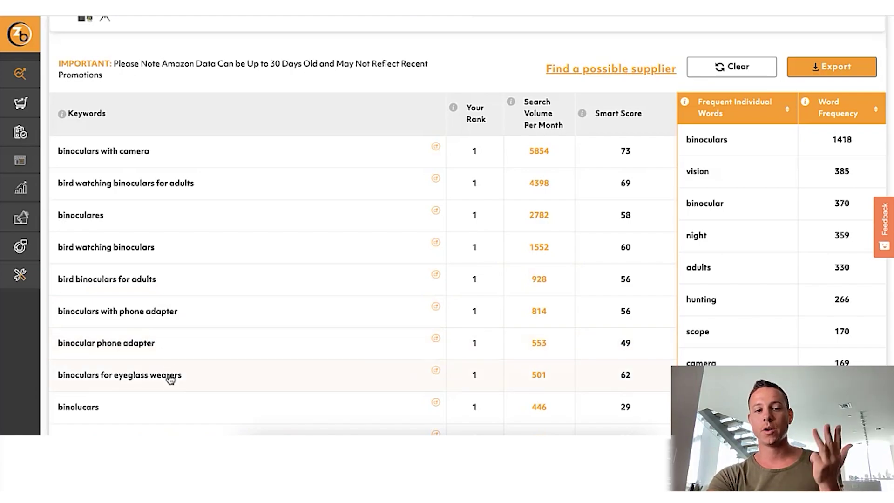
scroll(133, 388, "down", 2)
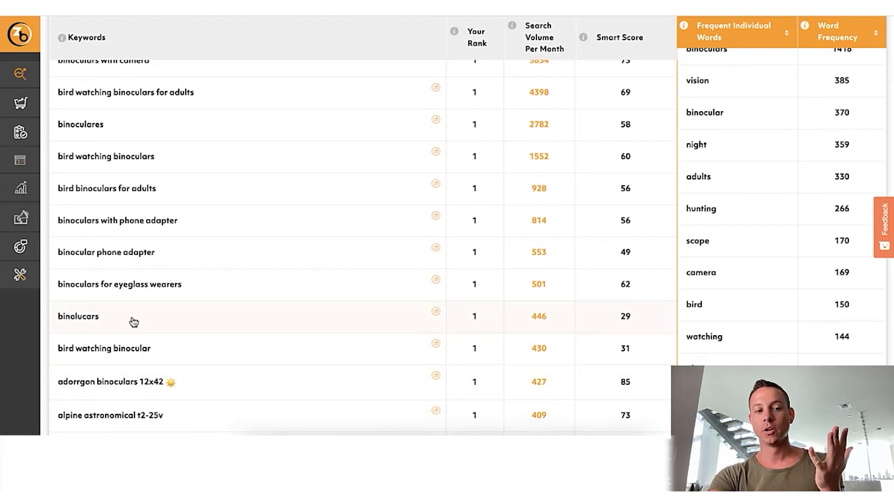
scroll(126, 356, "down", 3)
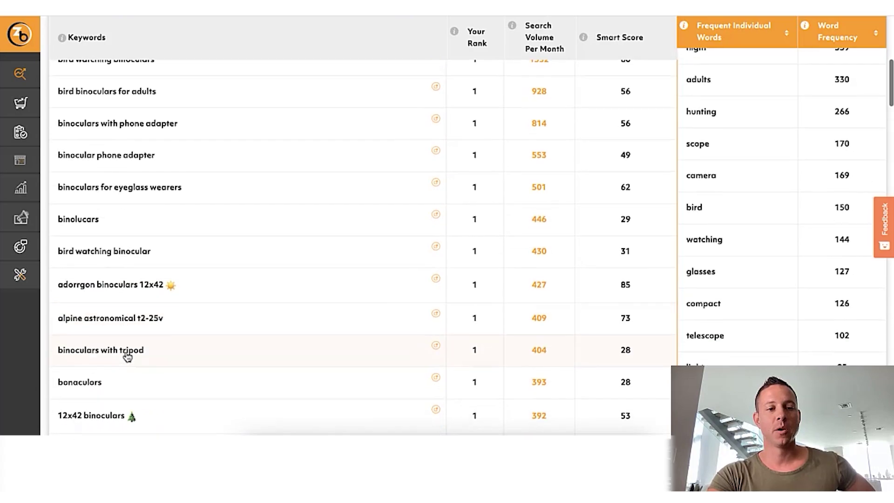
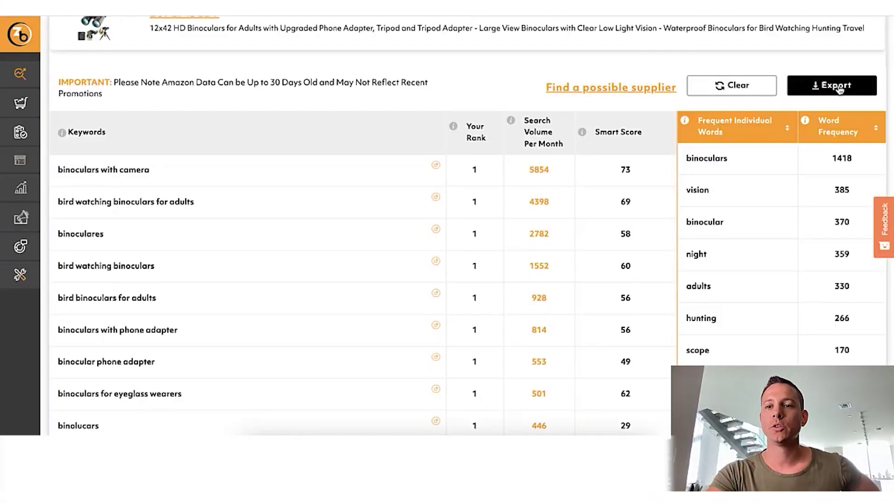
Look through the lower-volume keywords and frequent words in the binoculars' Reverse ASIN results, and return to the beginning of the results.
scroll(429, 255, "down", 15)
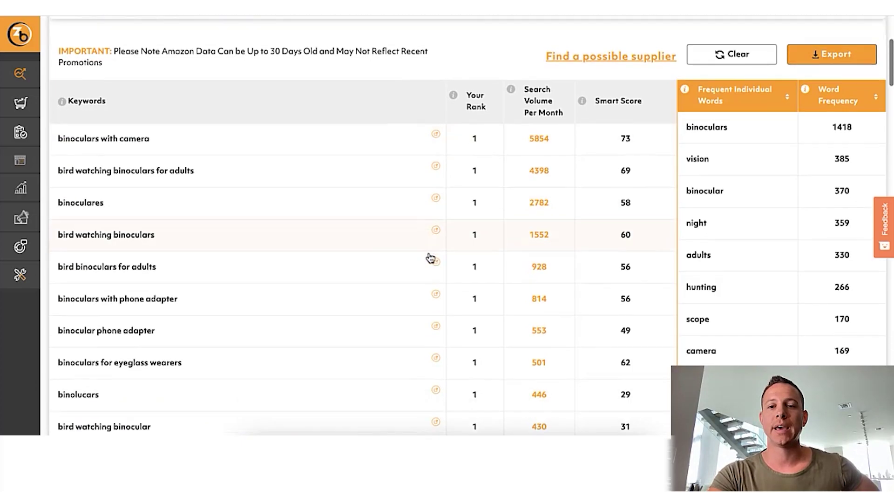
scroll(428, 255, "down", 5)
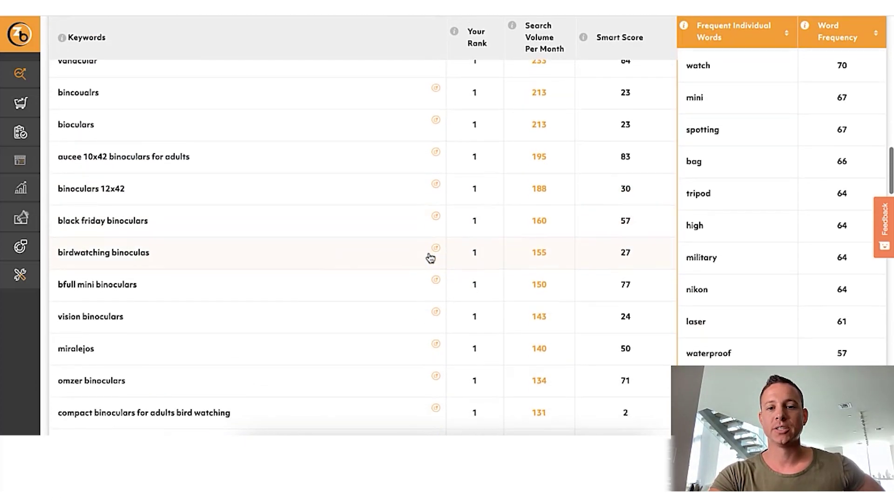
scroll(428, 255, "up", 20)
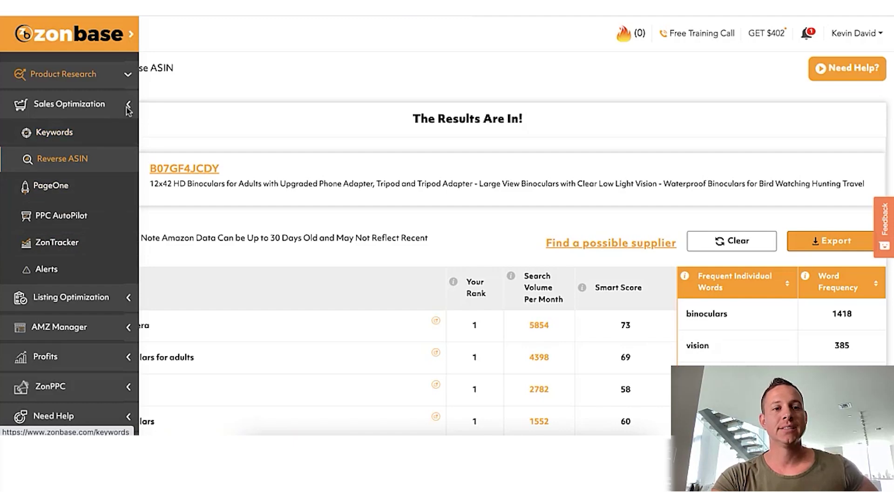
Open ZonBase's PPC Dashboard and review its spend, sales, ACOS, top products and highest ACOS campaigns.
left_click(128, 108)
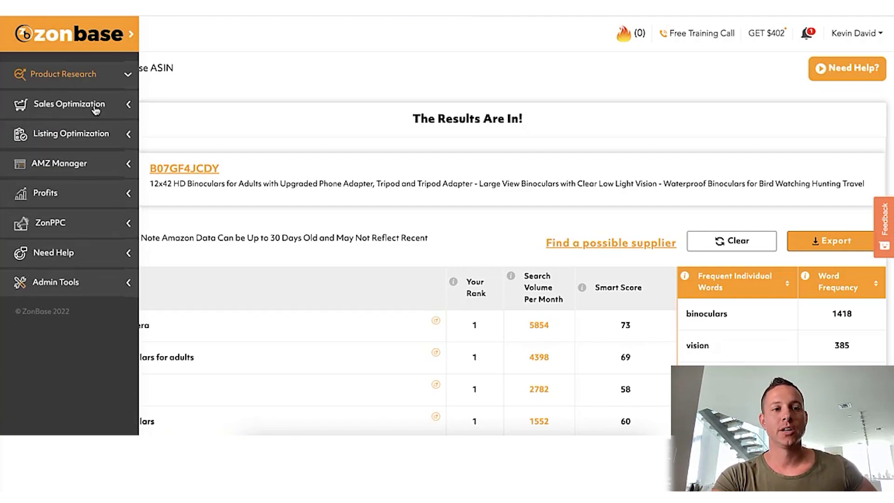
left_click(55, 226)
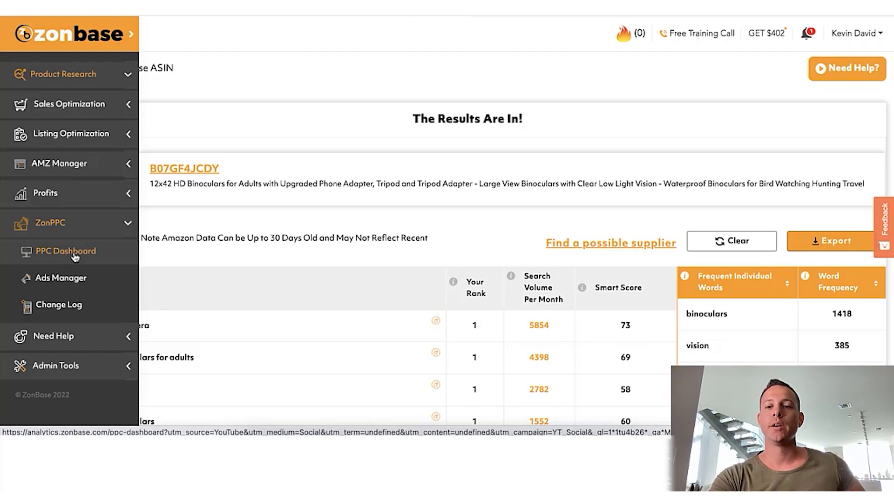
left_click(74, 253)
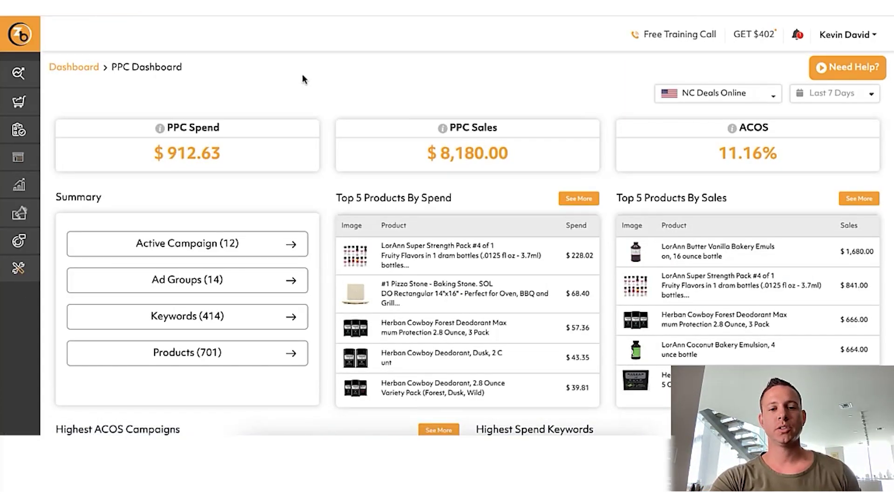
scroll(303, 74, "down", 2)
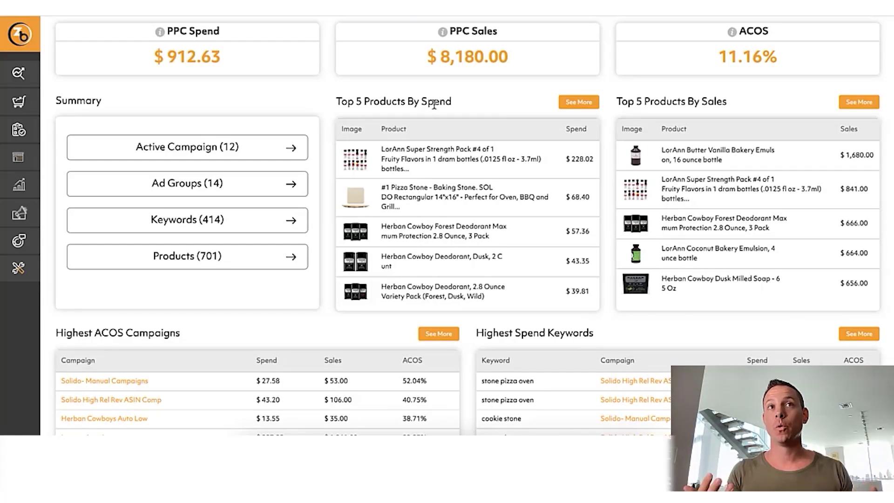
scroll(322, 112, "up", 2)
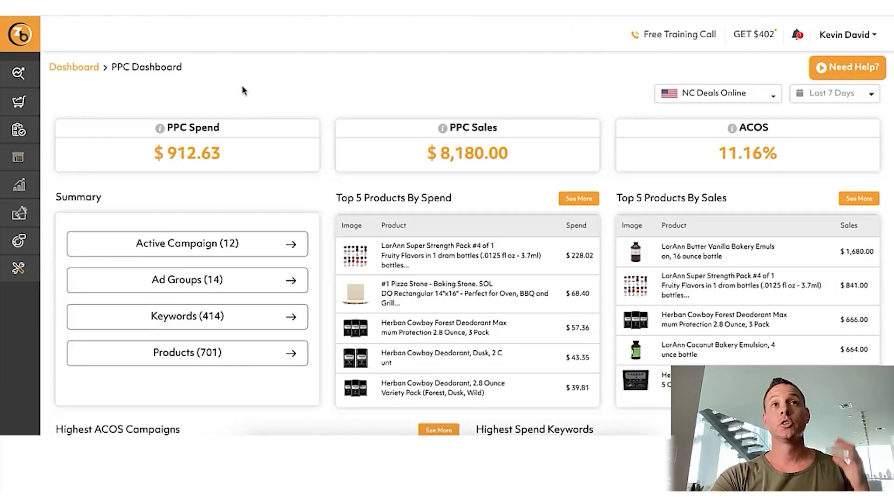
Open the Ads Manager and sort the campaigns by ROAS from highest to lowest.
mouse_move(21, 254)
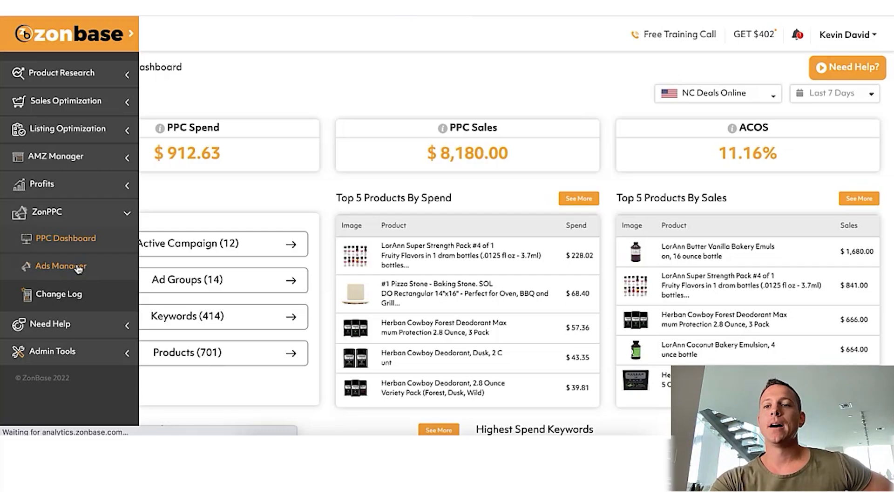
left_click(77, 267)
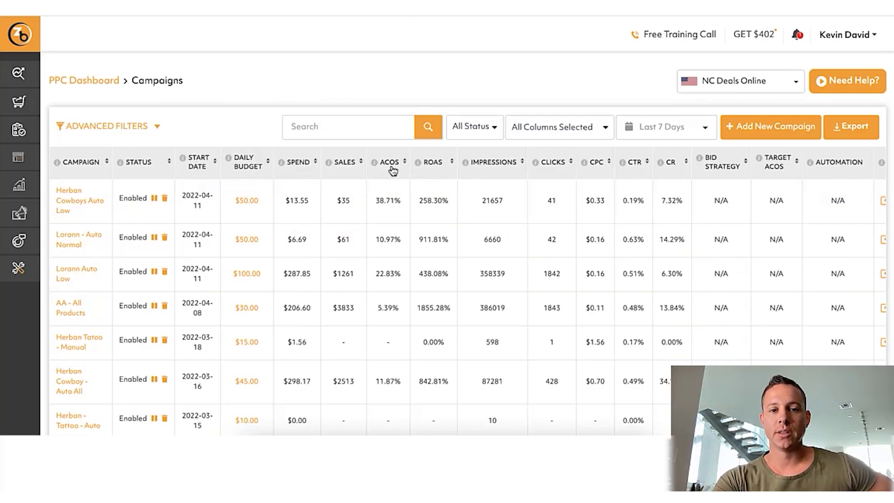
left_click(433, 163)
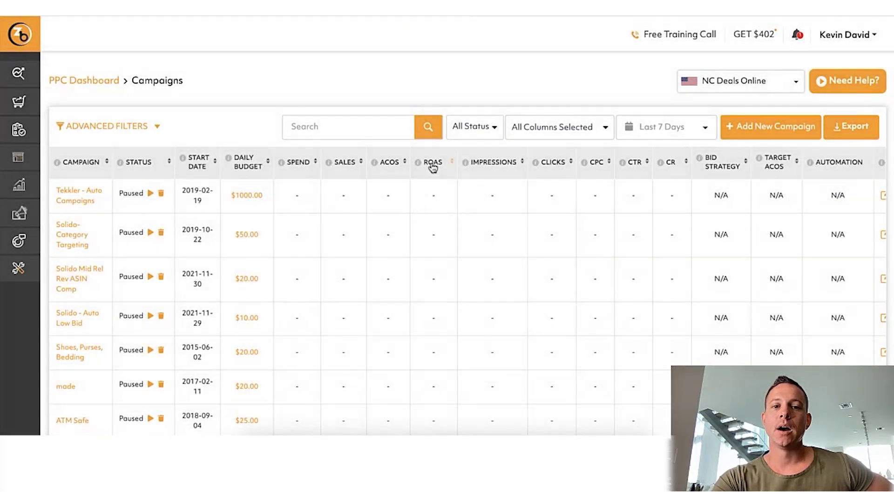
left_click(432, 164)
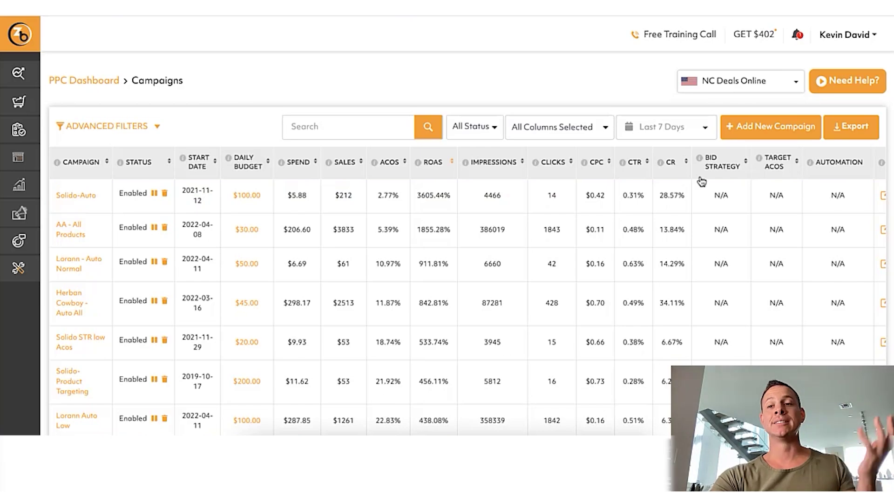
Start a new campaign with product group YT Test #1 in the Launch stage and add Herban Cowboy Body Wash, Sport, 18 Ounce.
left_click(768, 129)
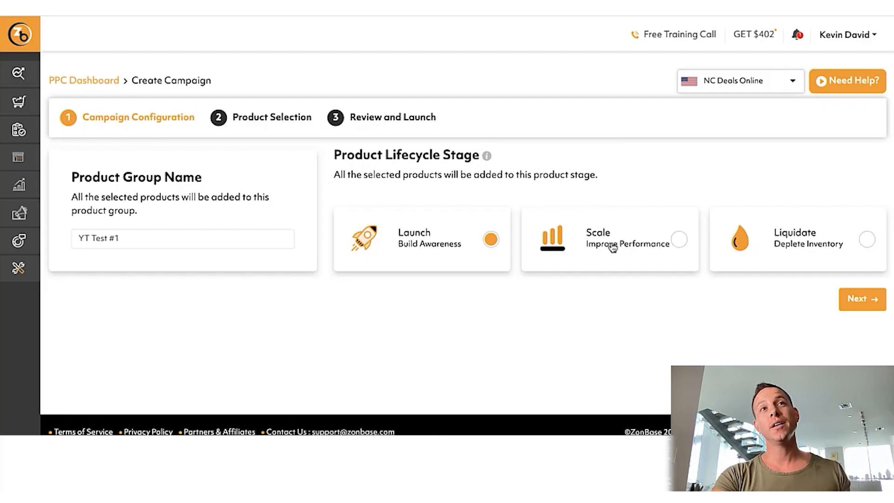
left_click(850, 311)
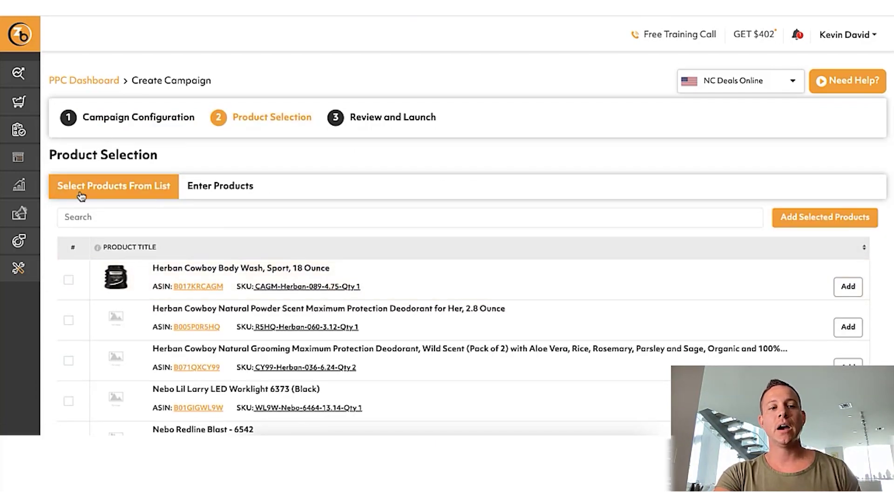
left_click(68, 281)
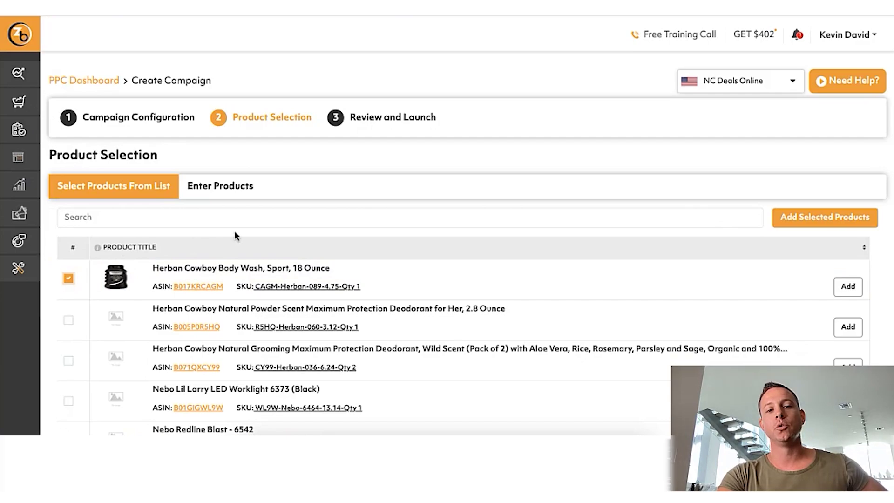
left_click(837, 219)
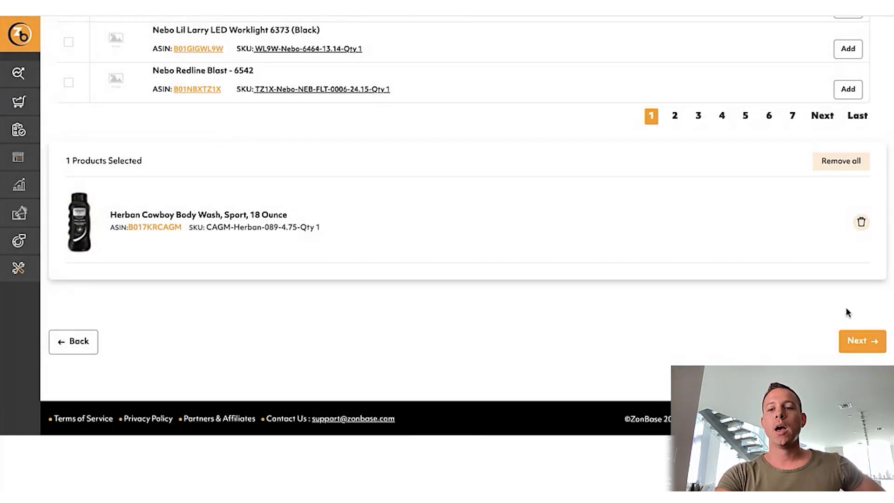
left_click(847, 340)
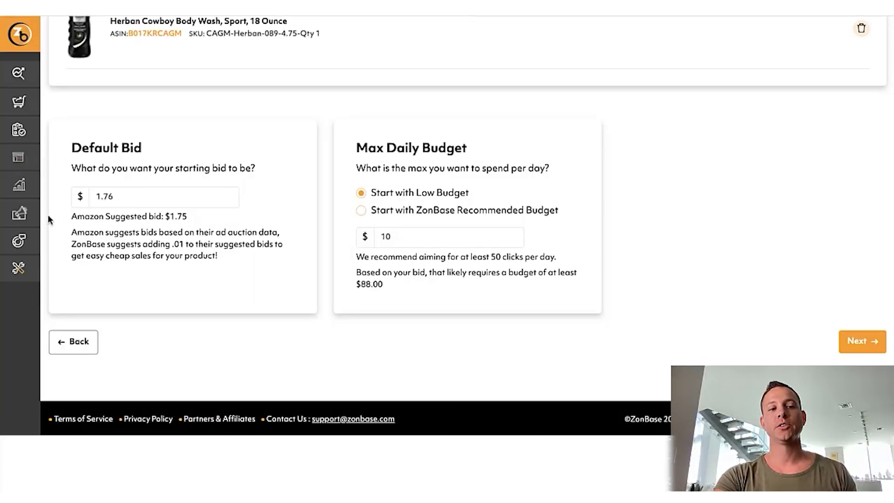
Try the ZonBase recommended budget, return to the low max daily budget of $10, and continue to the campaign review.
mouse_move(17, 214)
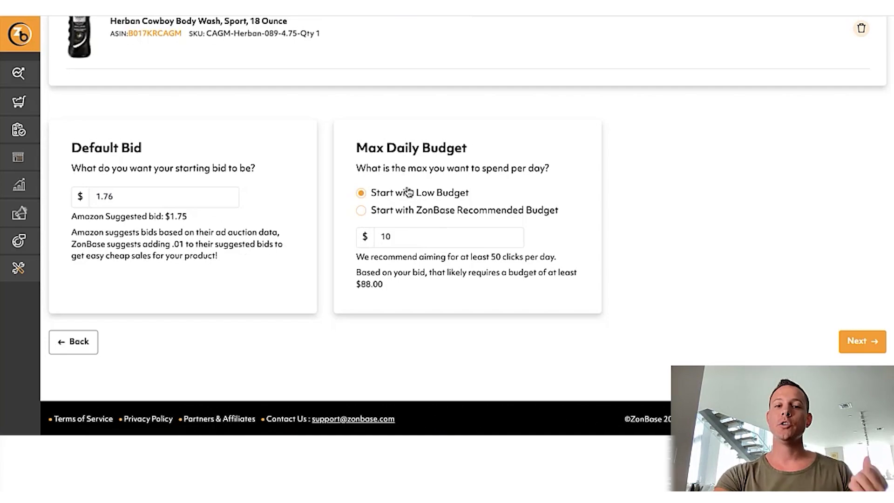
left_click(362, 211)
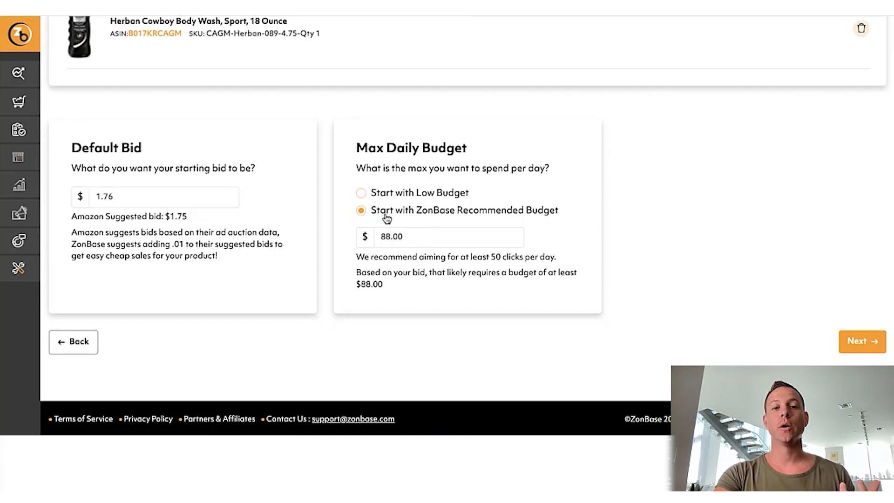
left_click(361, 193)
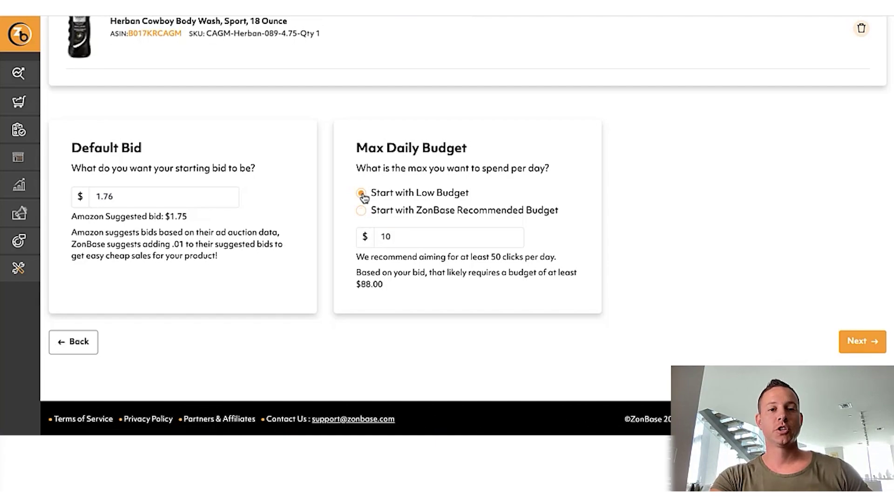
left_click(859, 341)
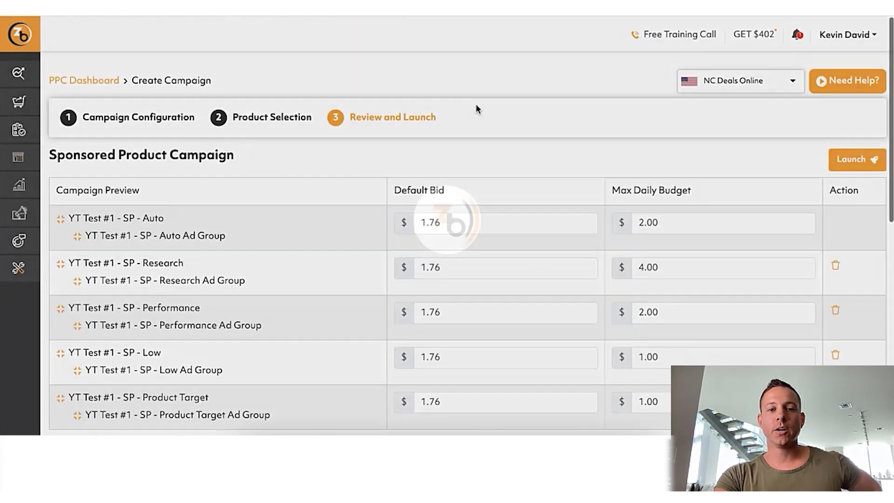
Review the five YT Test #1 sponsored product campaigns with their bids and budgets, along with the keyword and bid automation options.
scroll(226, 176, "down", 1)
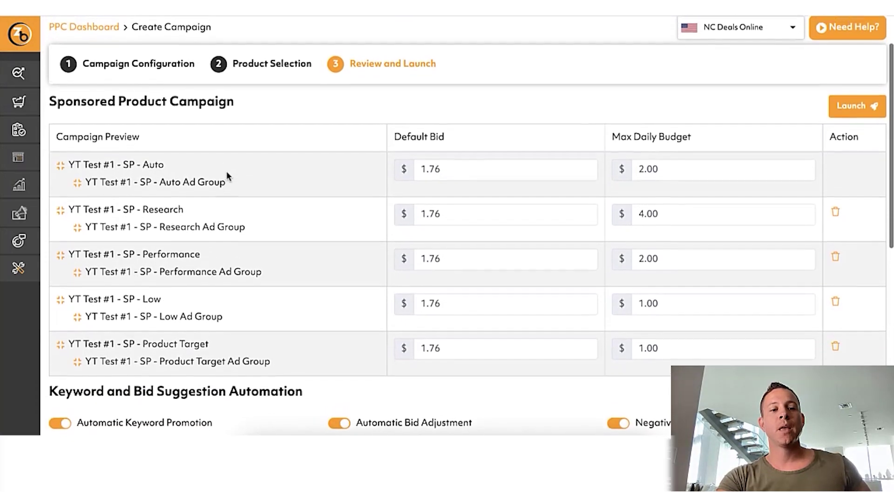
scroll(226, 176, "up", 2)
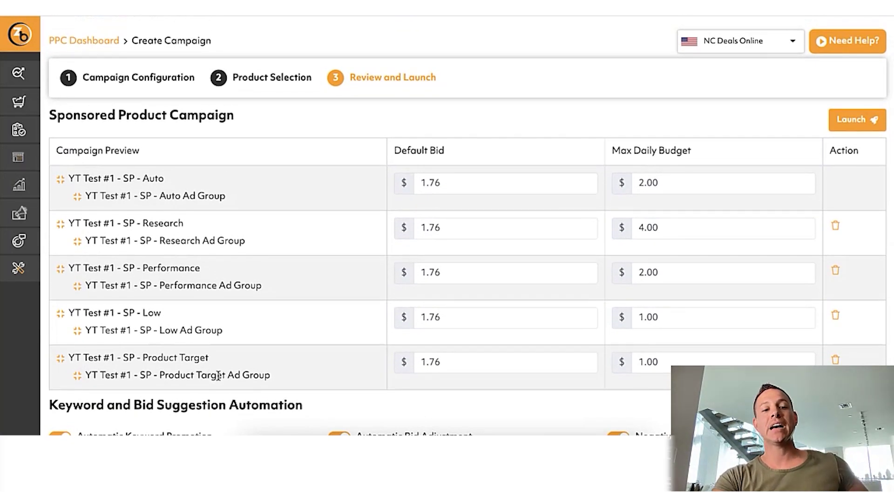
left_click_drag(273, 378, 61, 181)
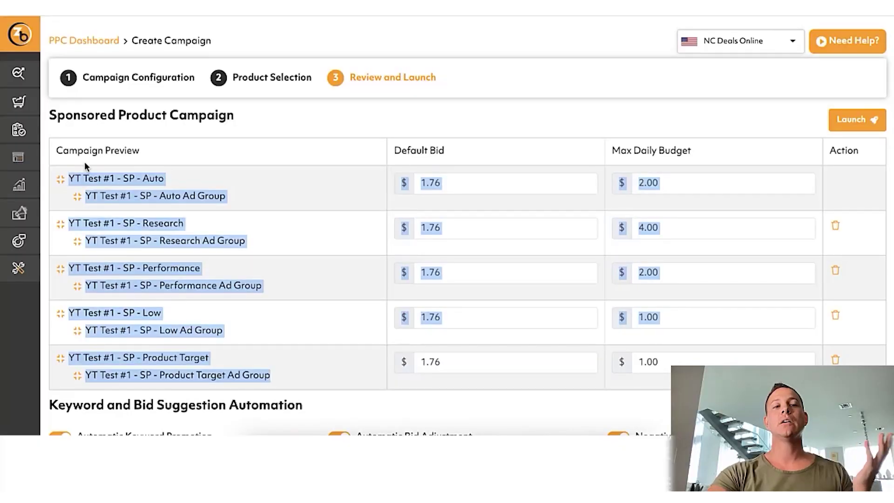
left_click(206, 201)
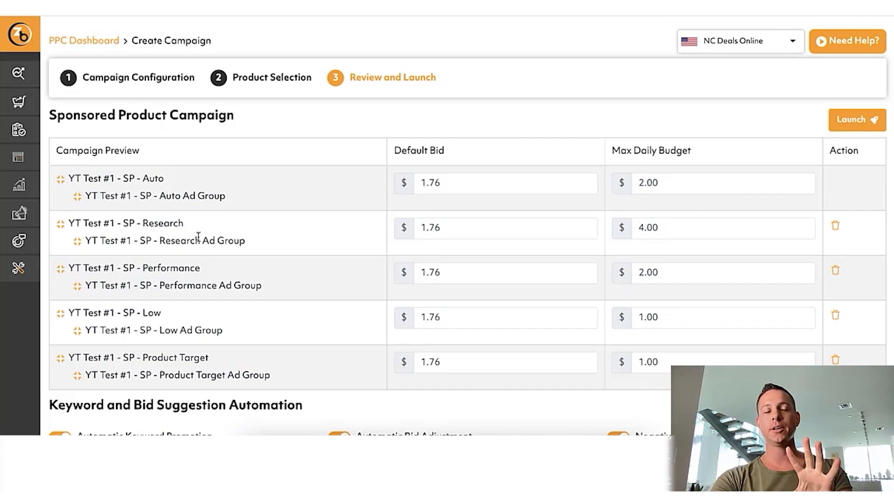
scroll(191, 278, "down", 1)
scroll(191, 275, "down", 1)
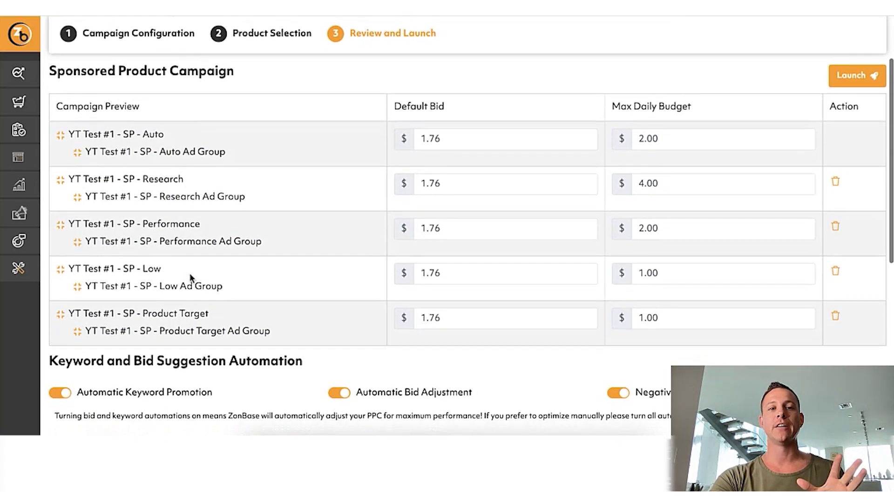